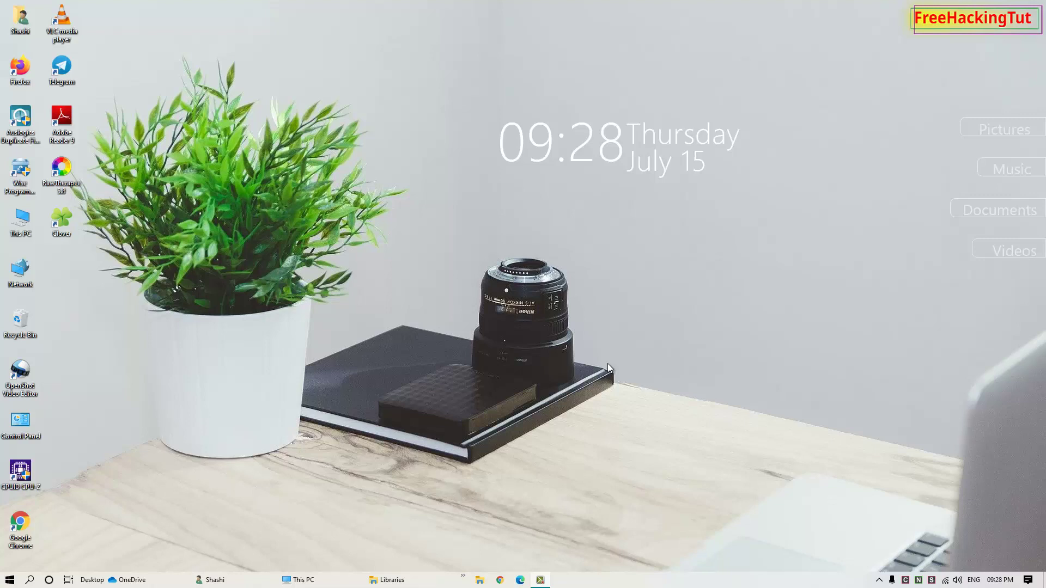
# Open This PC in Clover, nudge the window up, and add a second tab
pyautogui.doubleClick(20, 222)
pyautogui.moveTo(365, 138); pyautogui.dragTo(371, 117)
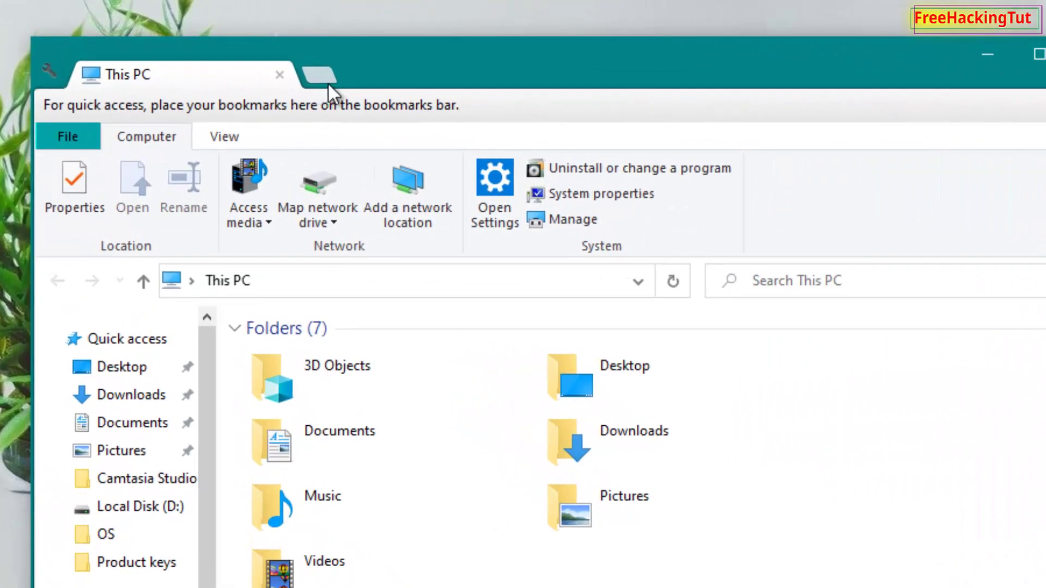
pyautogui.click(322, 78)
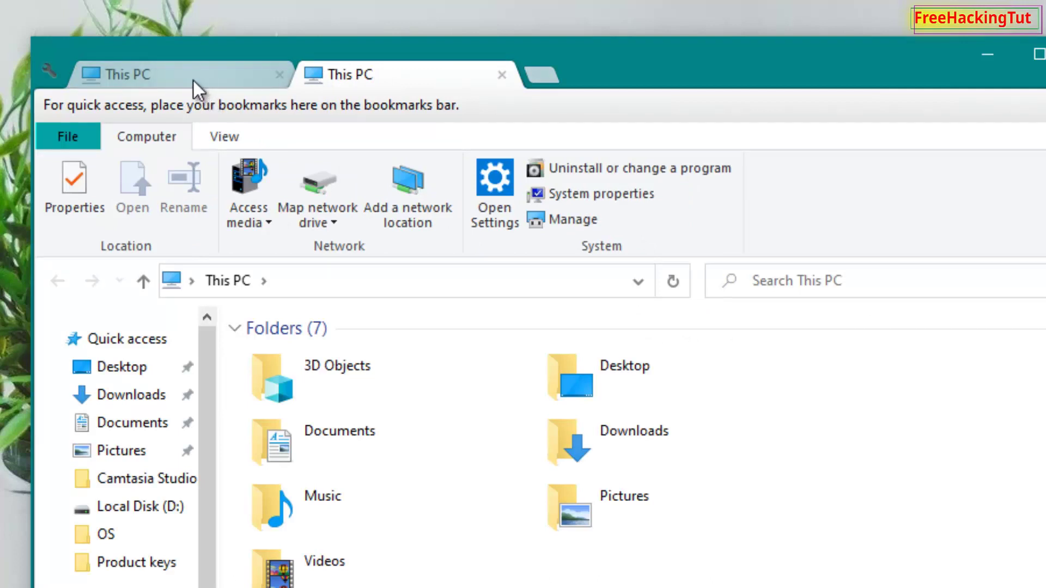
# Switch back and forth between the two This PC tabs, ending on the first
pyautogui.click(159, 72)
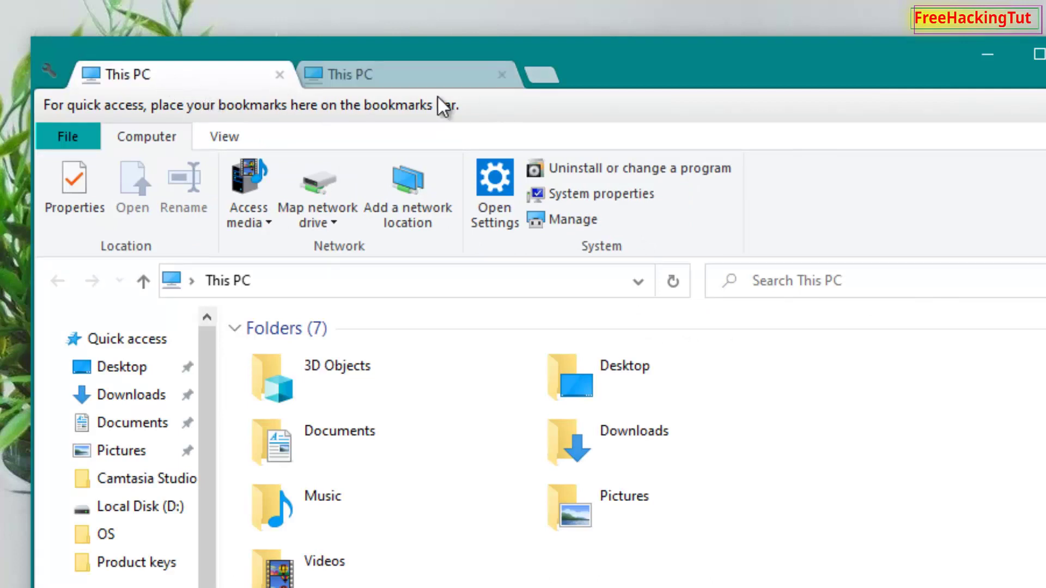
pyautogui.click(401, 75)
pyautogui.click(200, 73)
pyautogui.click(401, 79)
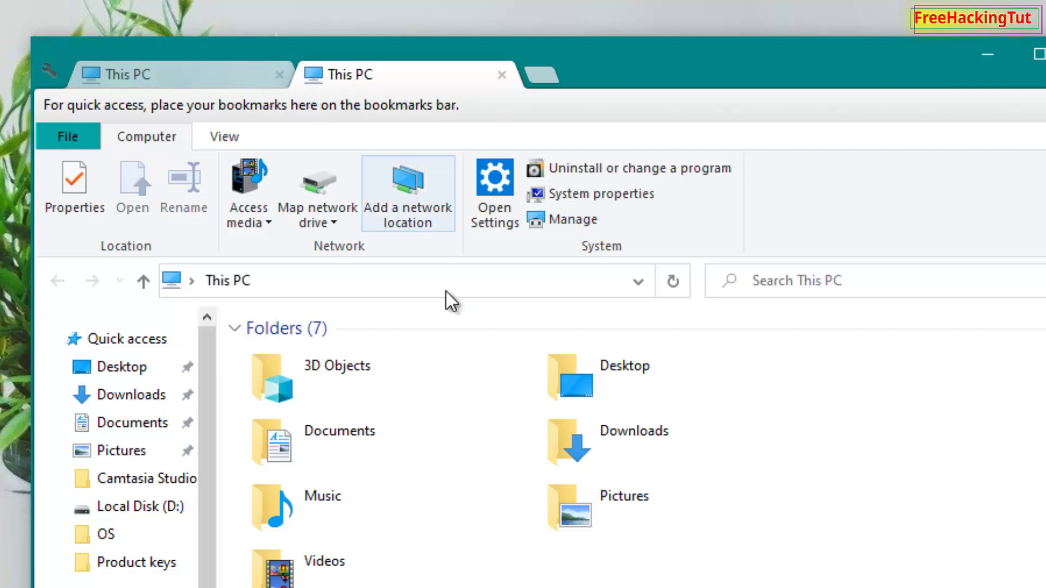
pyautogui.click(167, 73)
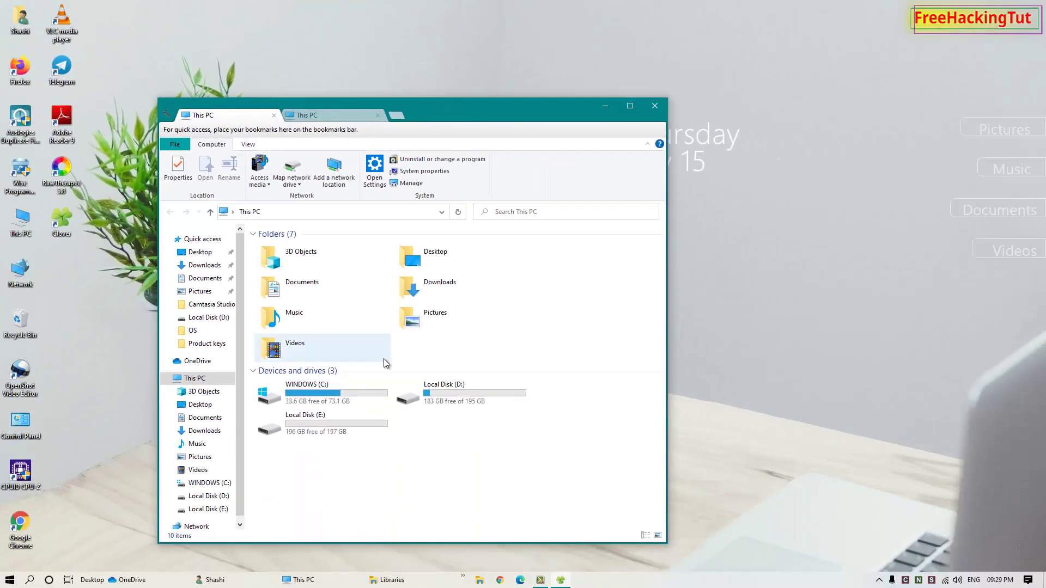
# Open Desktop in the first tab and Local Disk (D:) in the second tab
pyautogui.doubleClick(434, 265)
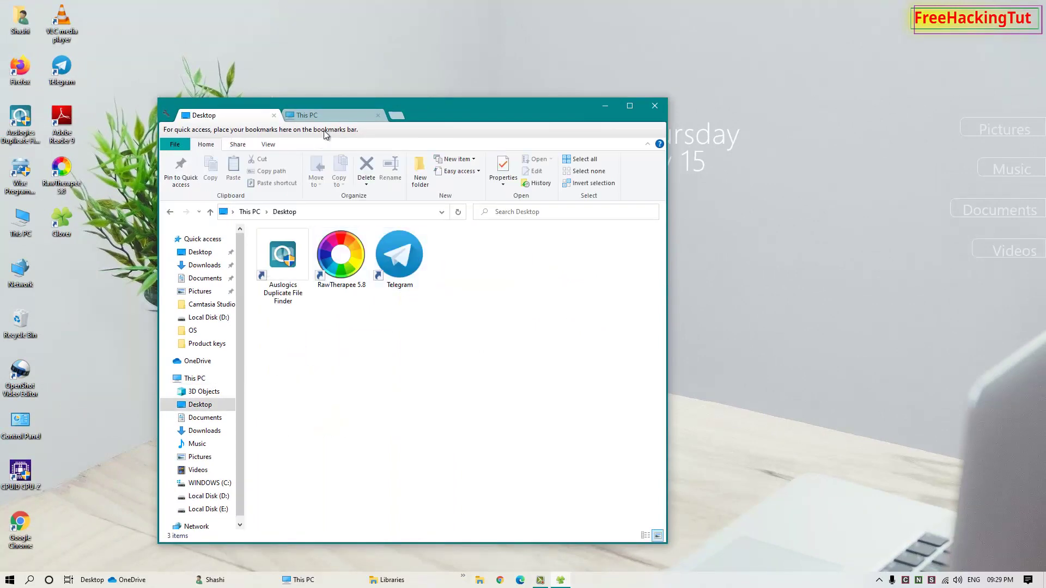
pyautogui.click(335, 115)
pyautogui.doubleClick(445, 394)
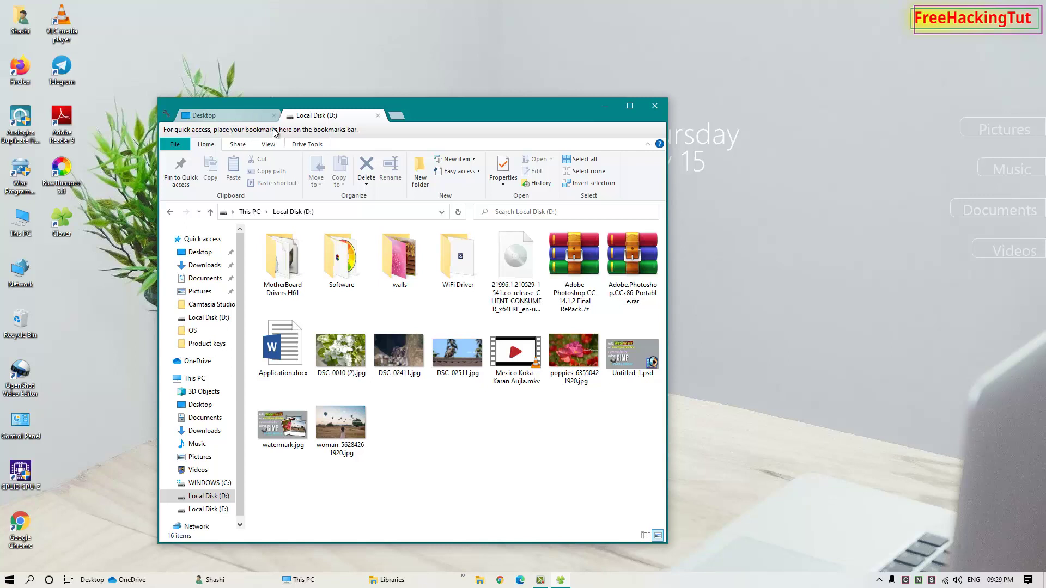
# Check the Local Disk (D:) tab's options, return to the Desktop tab, and close Clover
pyautogui.rightClick(312, 116)
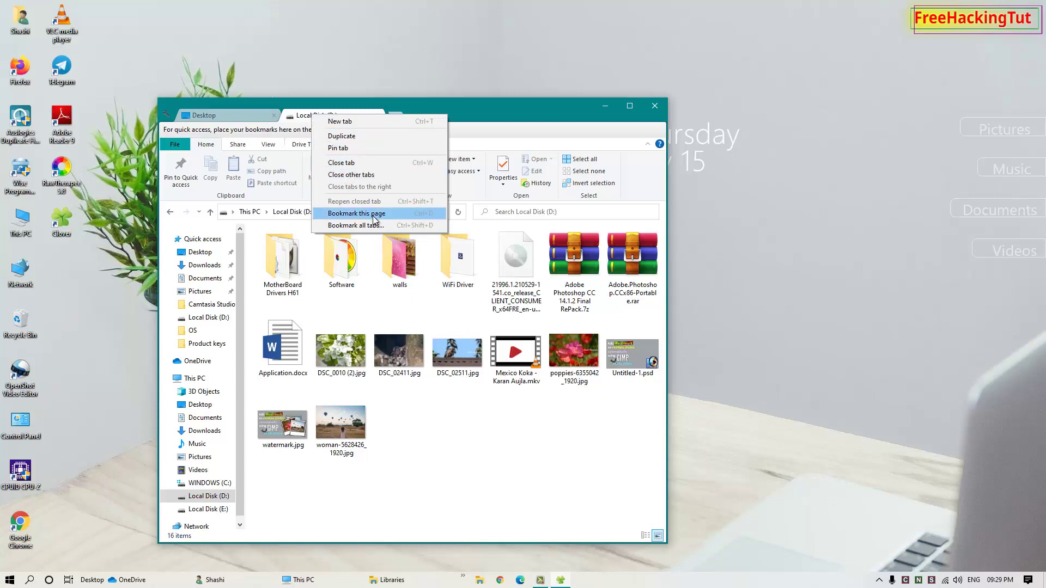
pyautogui.click(445, 408)
pyautogui.hotkey('ctrl', 'Tab')
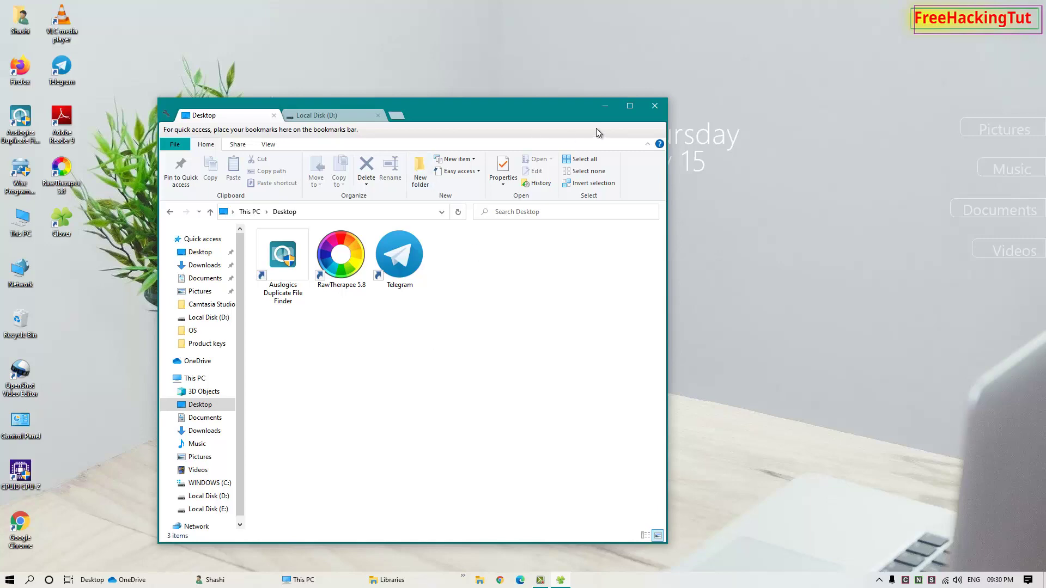
pyautogui.click(655, 106)
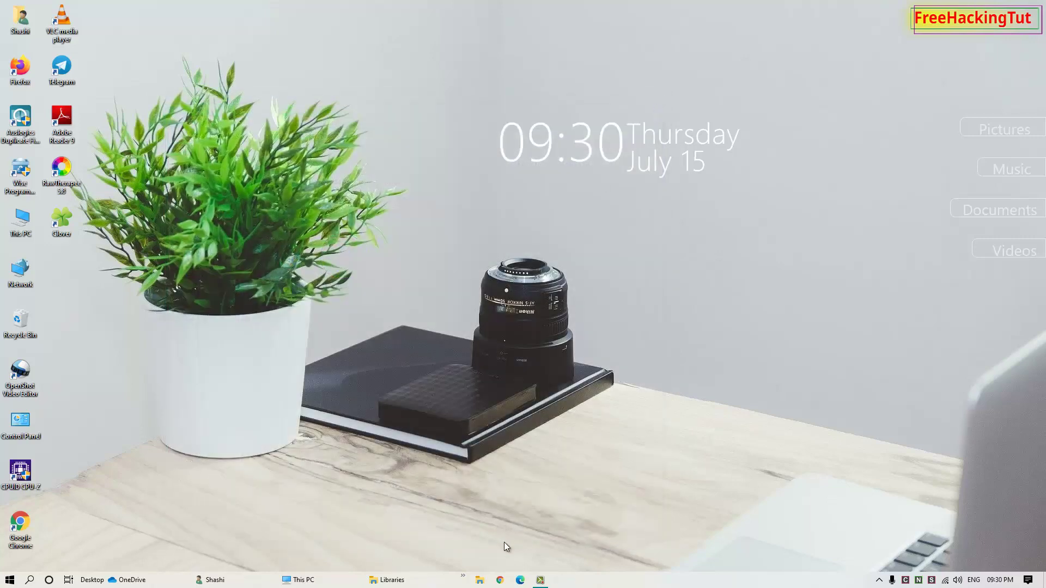
# Launch Chrome and search FileHippo for 'clover'
pyautogui.click(500, 580)
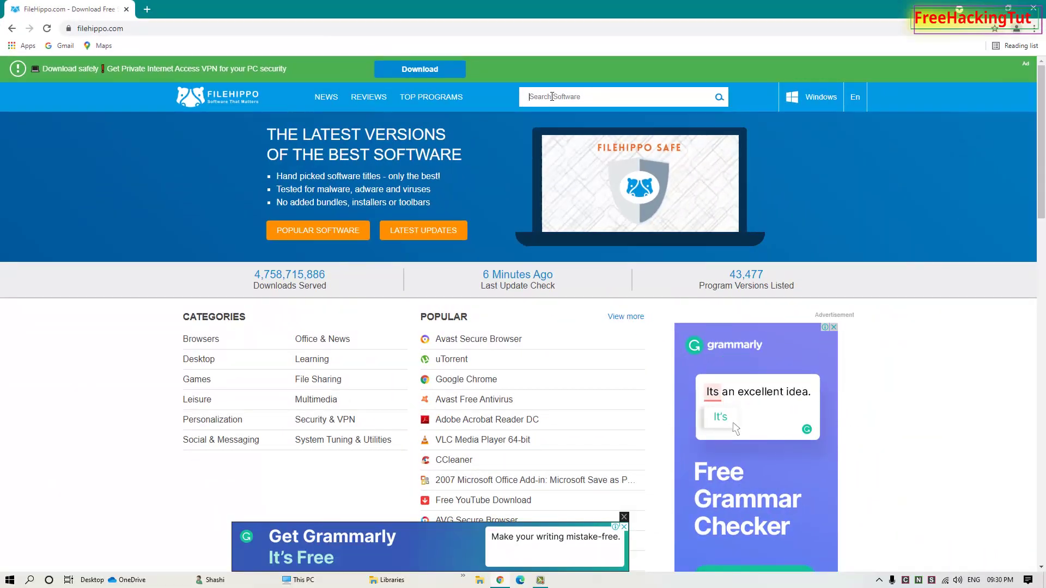
pyautogui.write('clo')
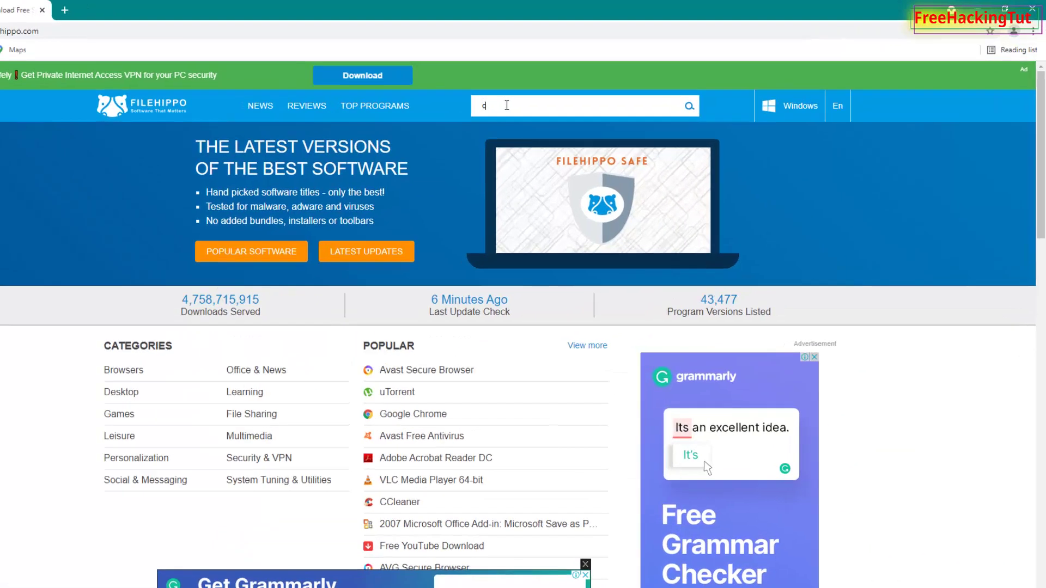
pyautogui.write('ver')
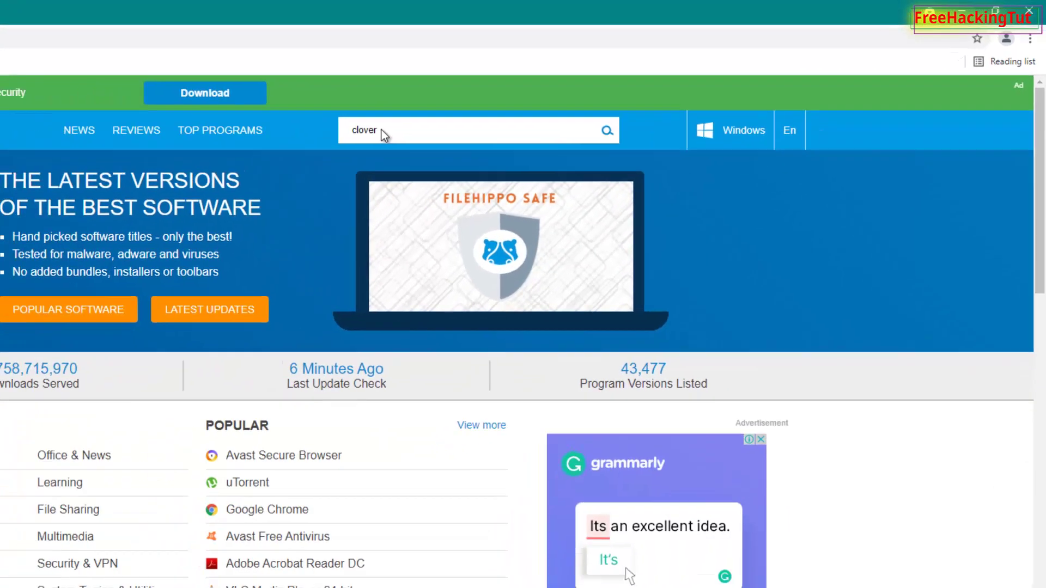
pyautogui.press('Return')
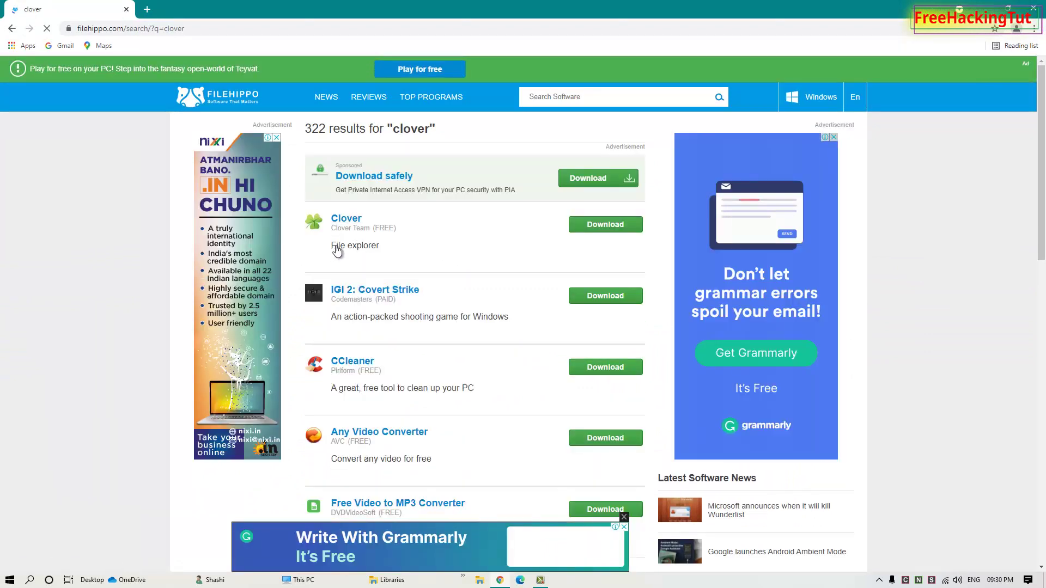
# Open the Clover 3.0.386 download page from the search results
pyautogui.click(346, 218)
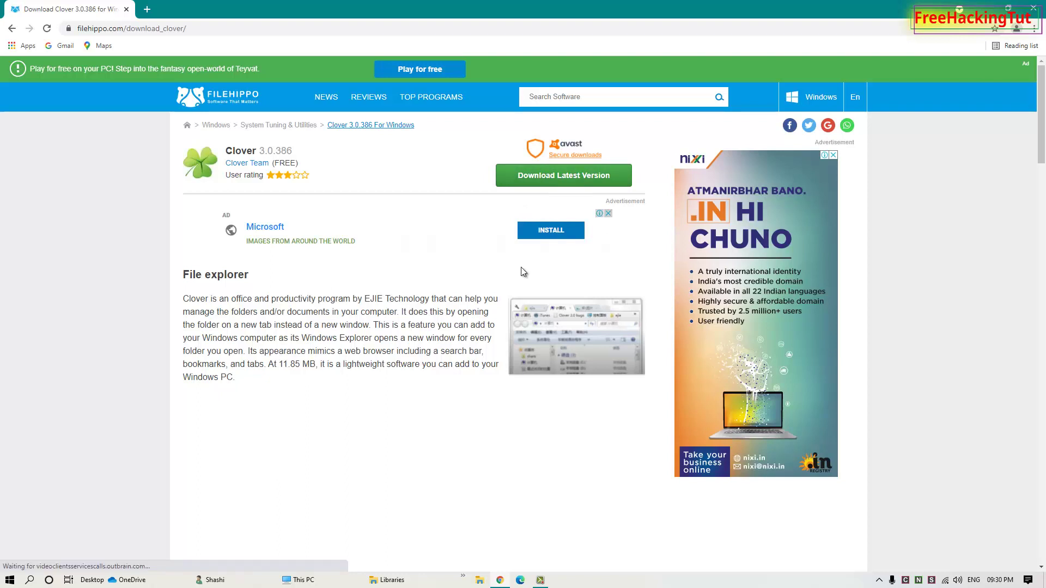
pyautogui.click(1034, 30)
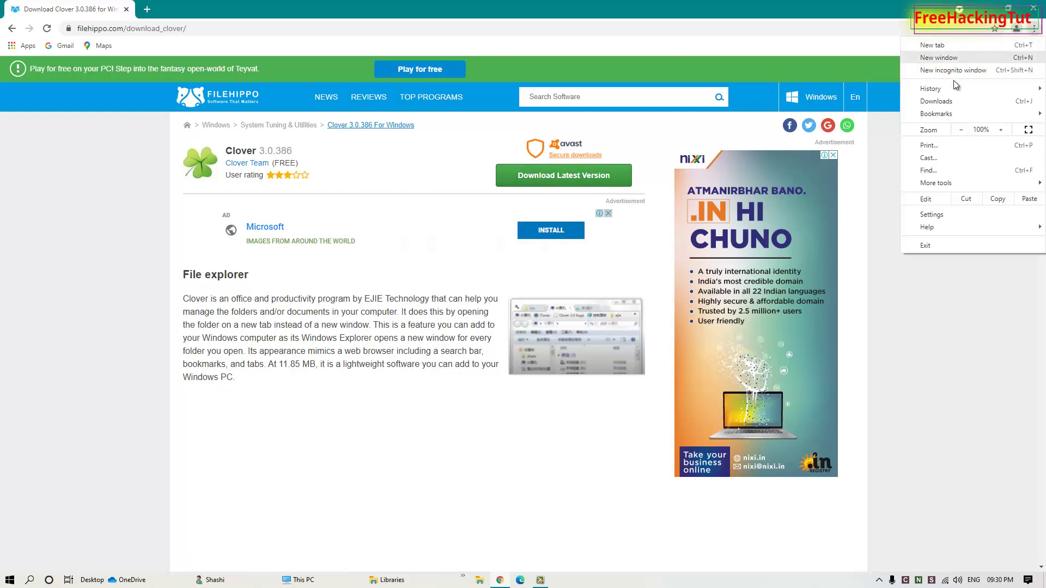
# Open Clover_Setup_3-0-386.zip from Chrome's downloads in WinRAR, then close WinRAR and Chrome
pyautogui.click(936, 102)
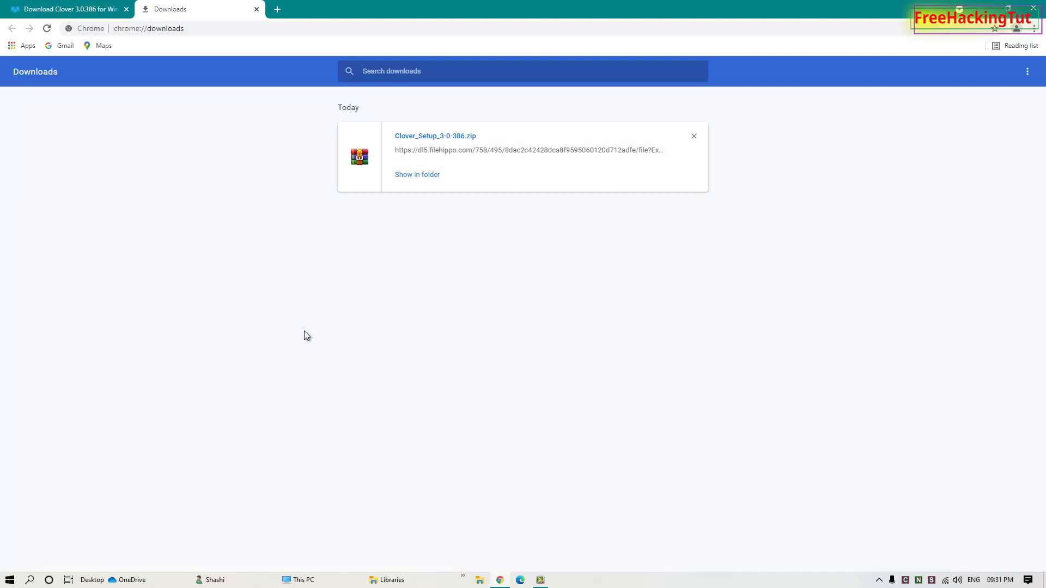
pyautogui.click(434, 136)
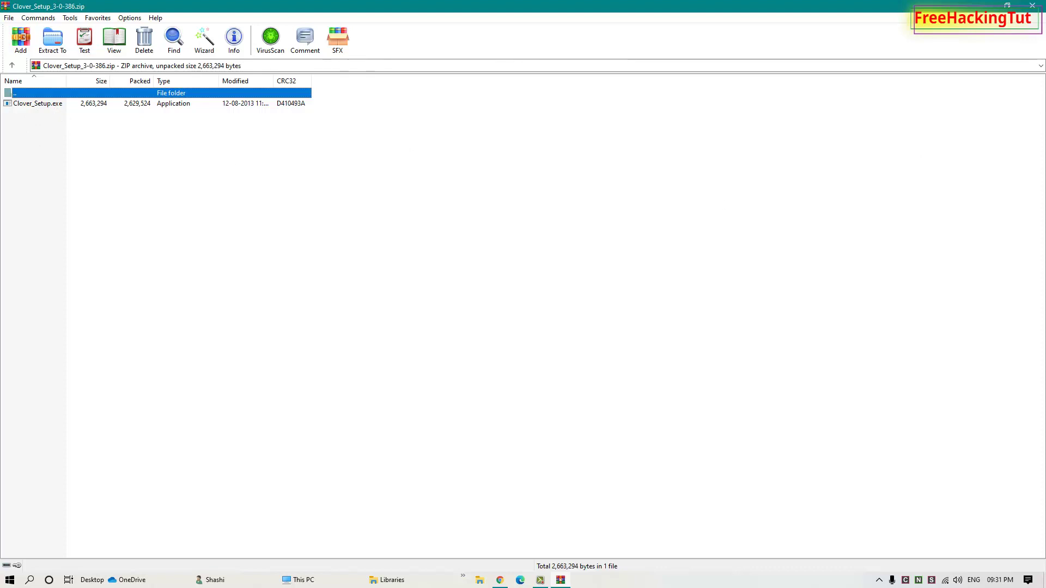
pyautogui.click(1032, 9)
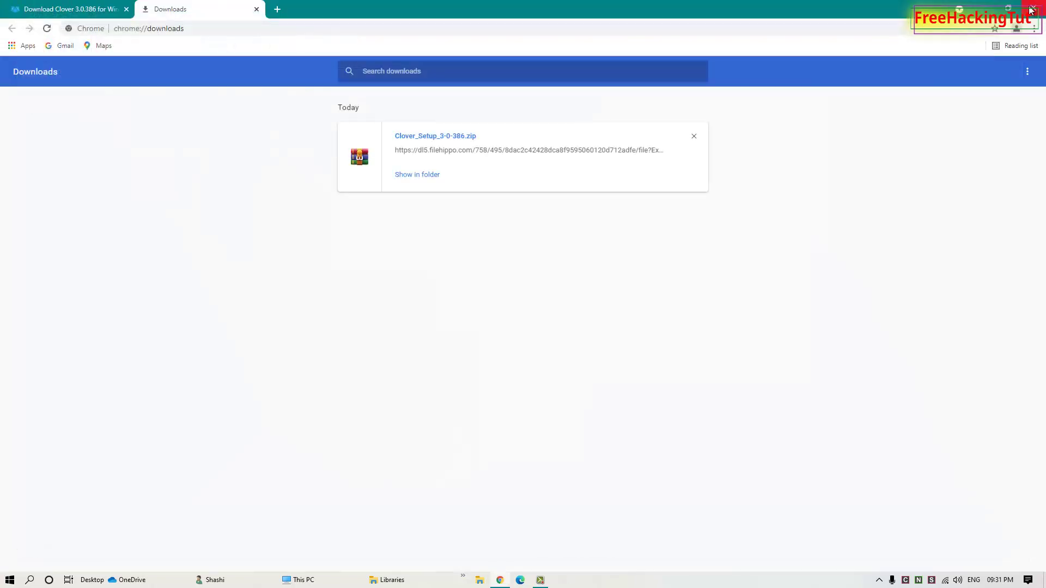
pyautogui.click(1032, 10)
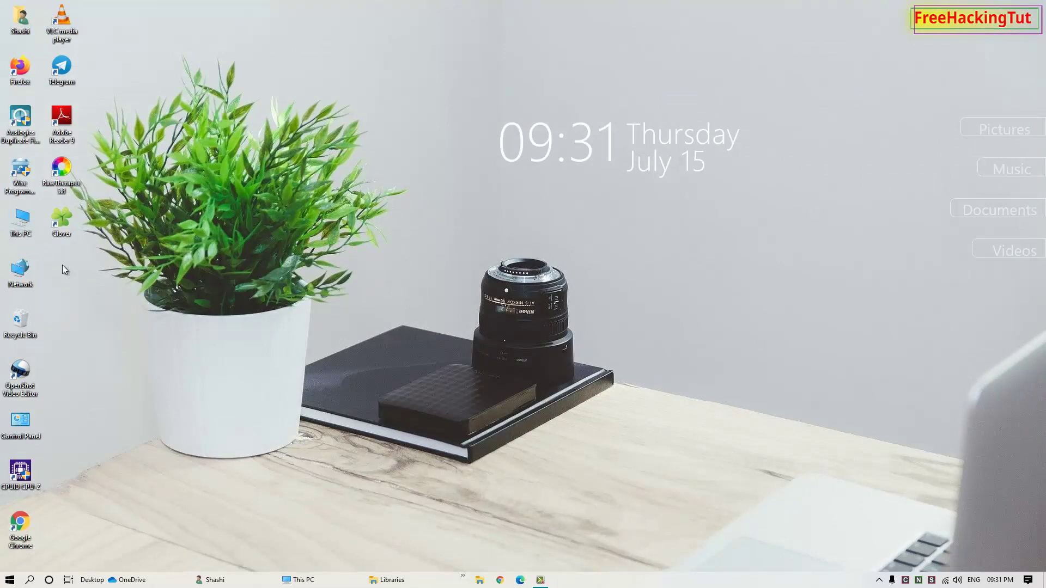
# Reopen This PC in Clover, add a second This PC tab, and toggle tabs ending on the second
pyautogui.doubleClick(23, 233)
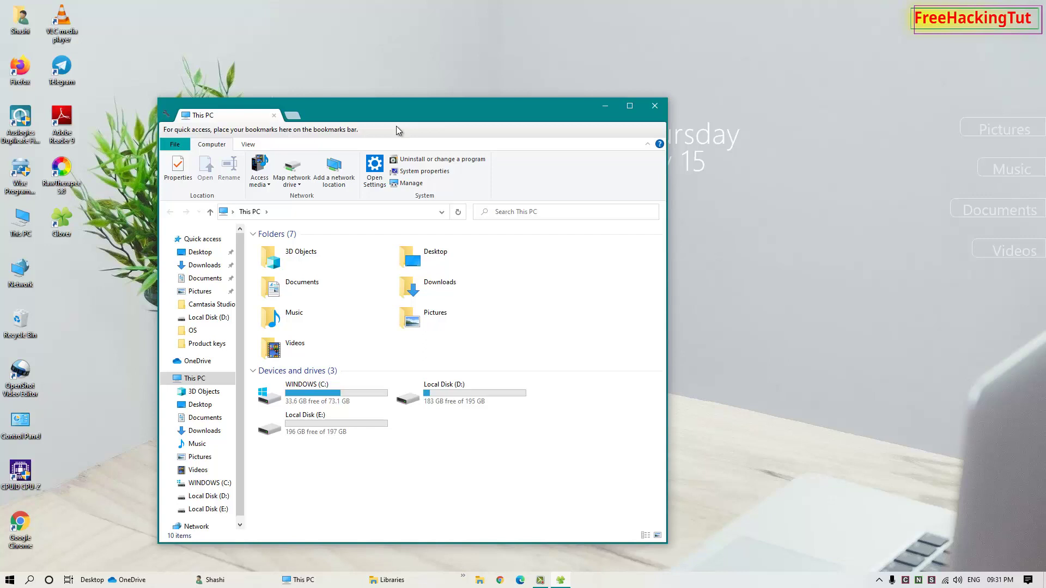
pyautogui.click(293, 116)
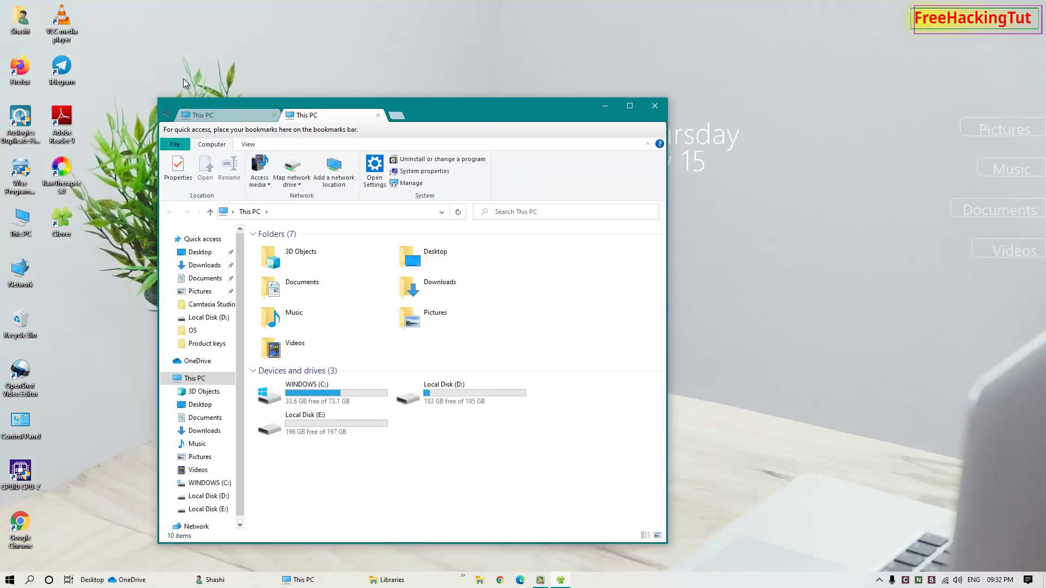
pyautogui.click(215, 119)
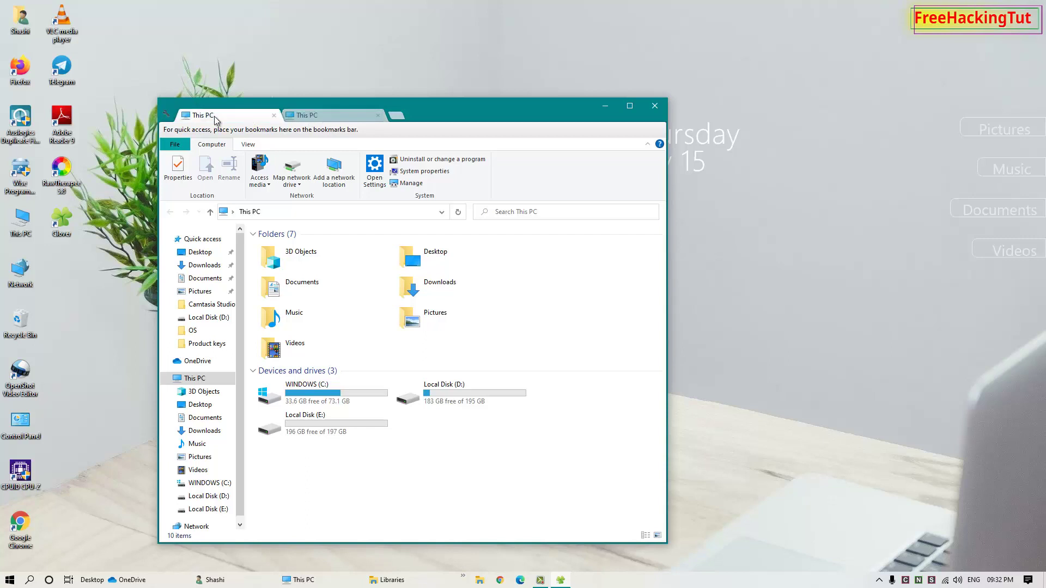
pyautogui.click(322, 116)
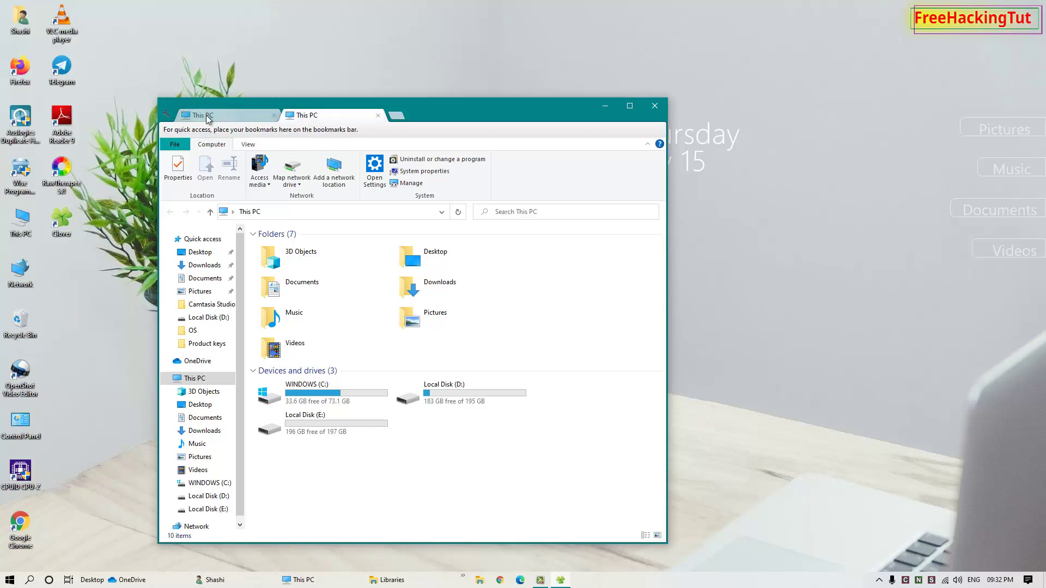
pyautogui.click(207, 115)
pyautogui.click(330, 116)
pyautogui.click(222, 117)
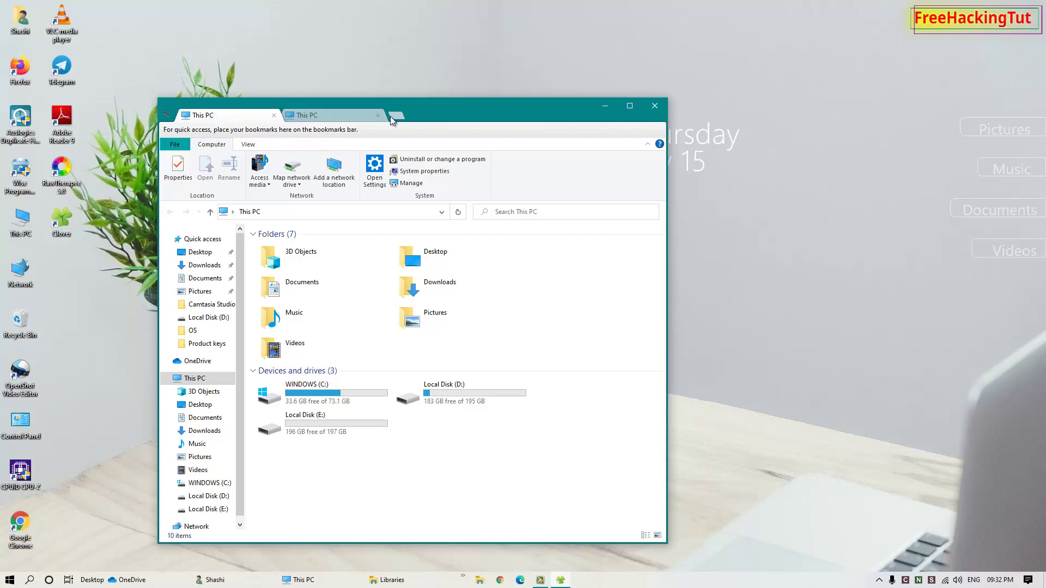
pyautogui.click(334, 112)
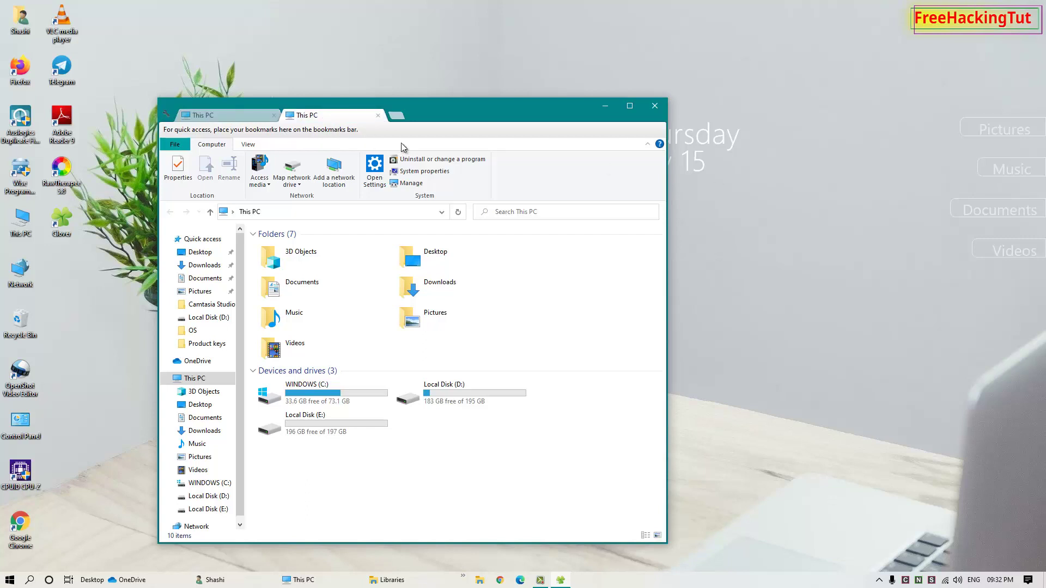